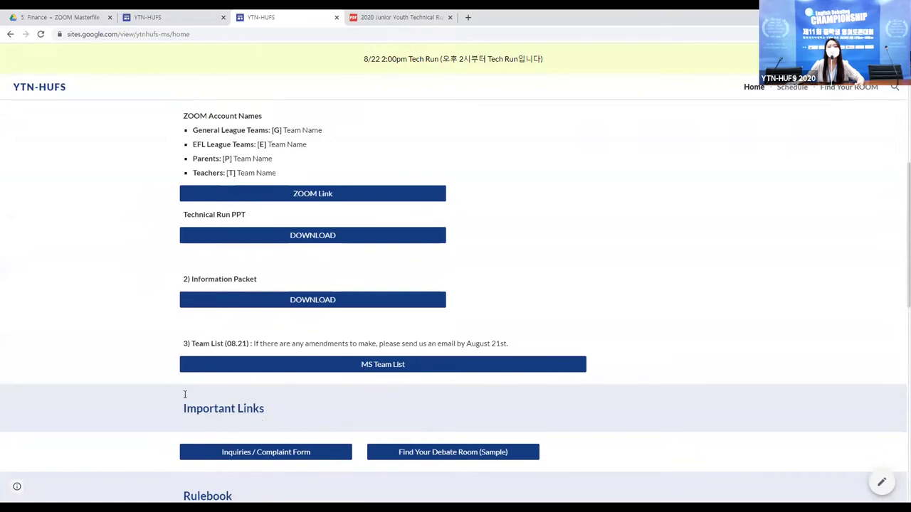
Step: Open the Inquiries / Complaint Form from the Important Links section of the tournament homepage
scroll(214, 356, "down", 2)
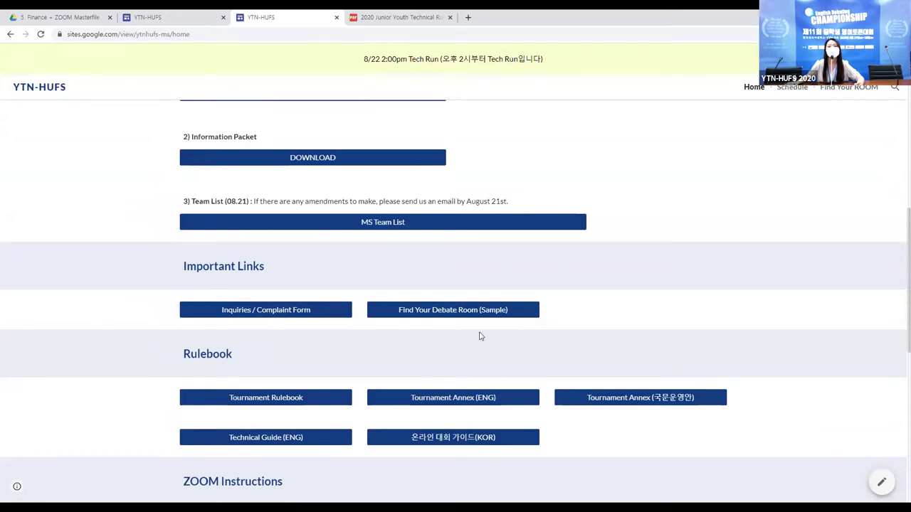
scroll(469, 335, "down", 2)
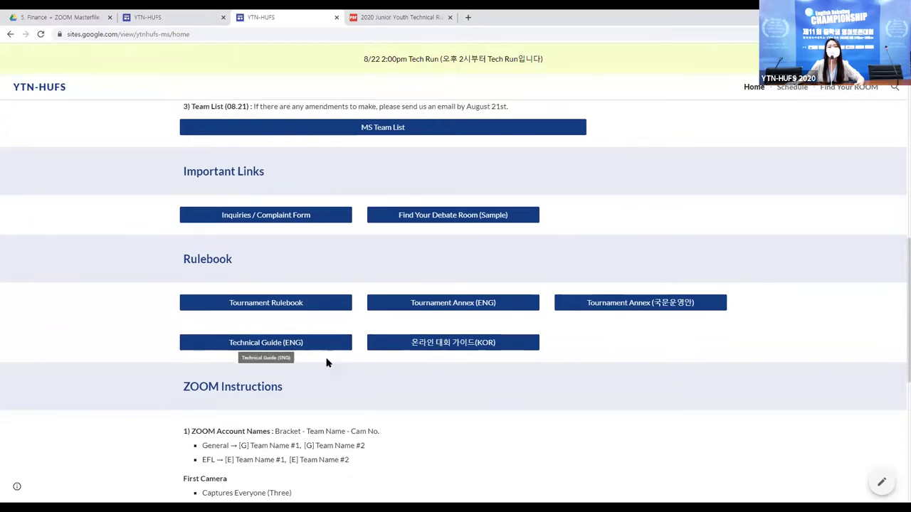
scroll(135, 319, "down", 4)
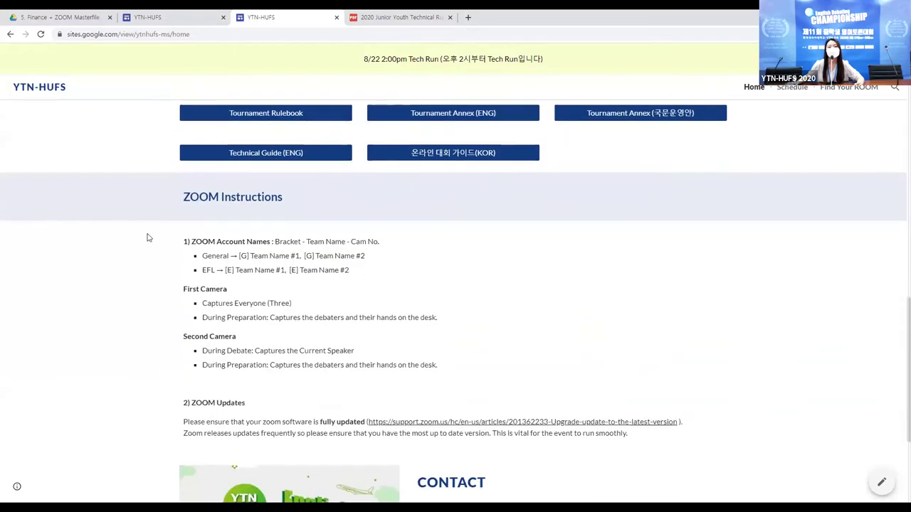
scroll(155, 331, "down", 4)
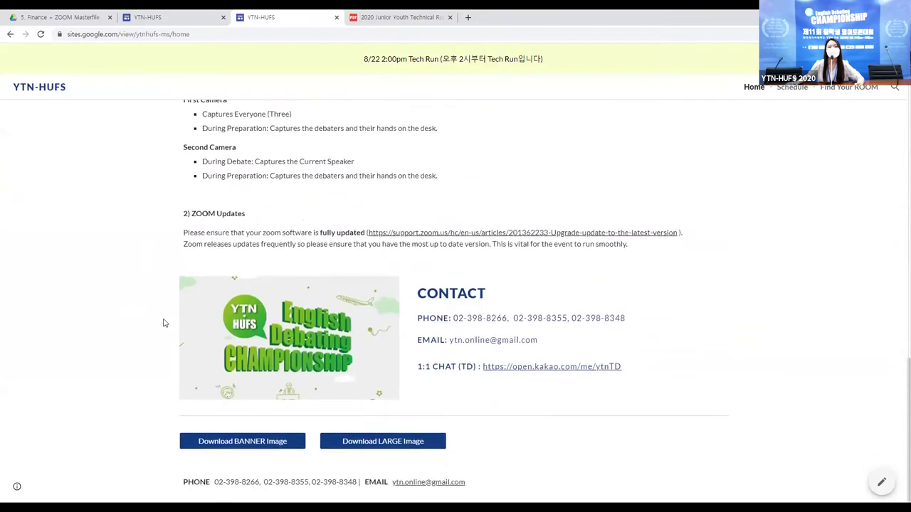
scroll(153, 204, "up", 7)
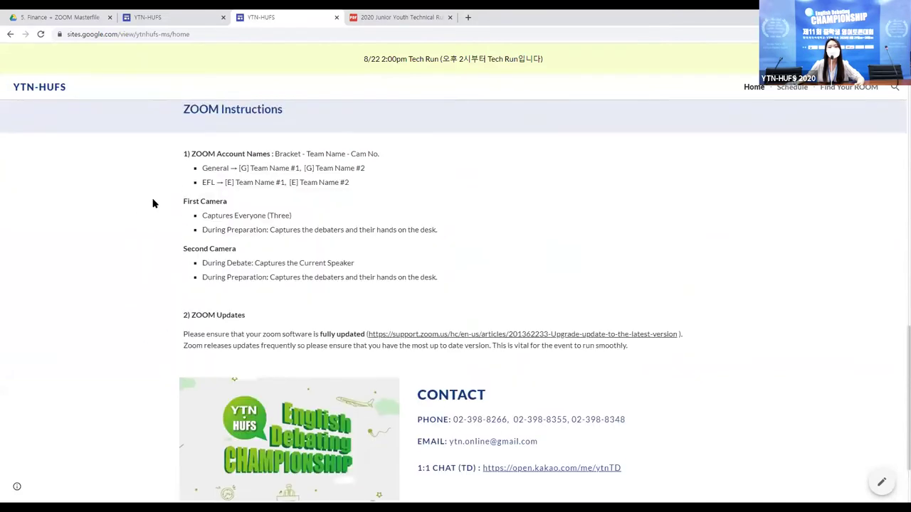
scroll(202, 197, "up", 9)
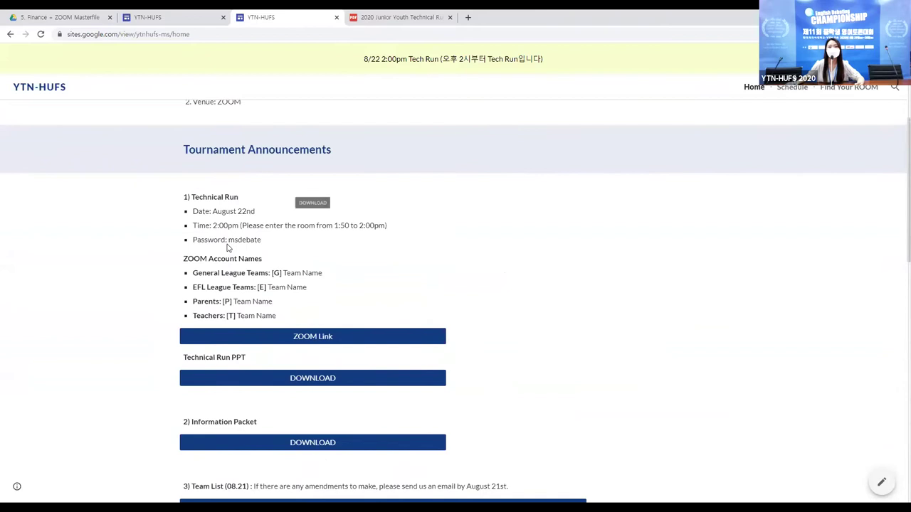
scroll(228, 247, "down", 6)
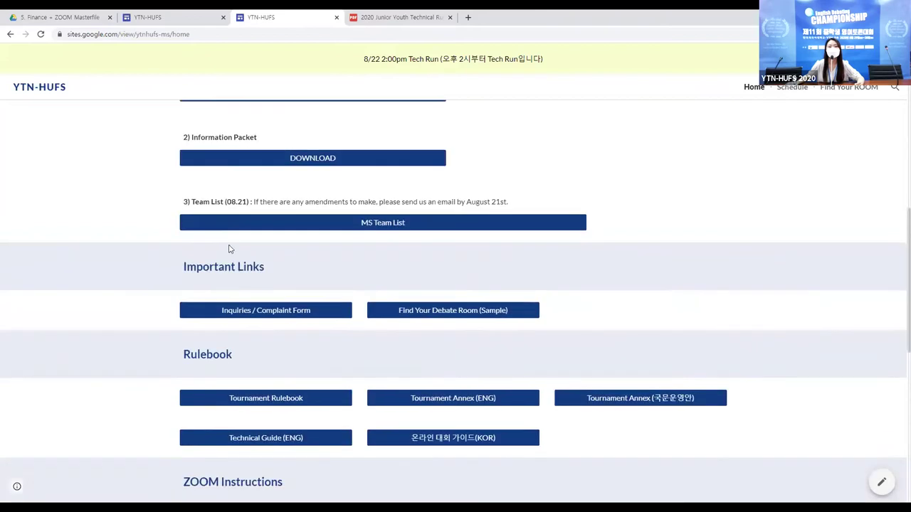
left_click(264, 310)
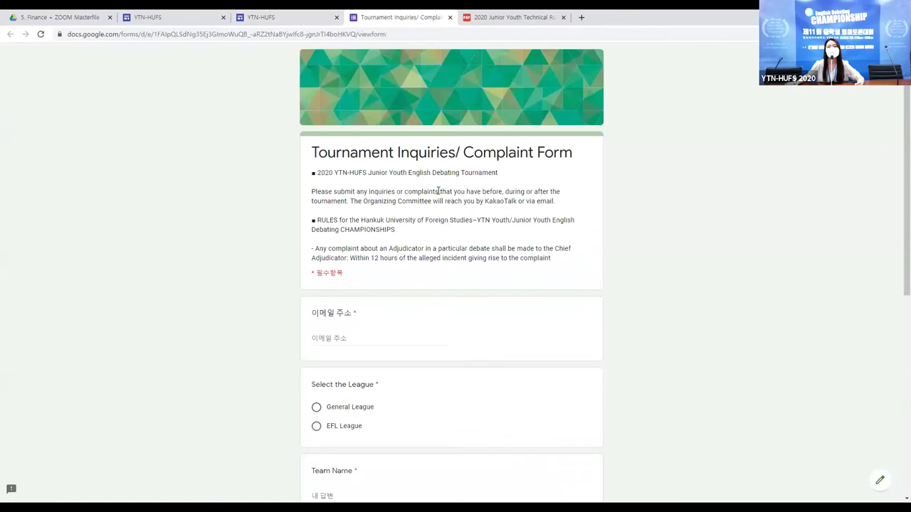
Step: Enlarge the complaint form page to 200% zoom in the browser
right_click(775, 73)
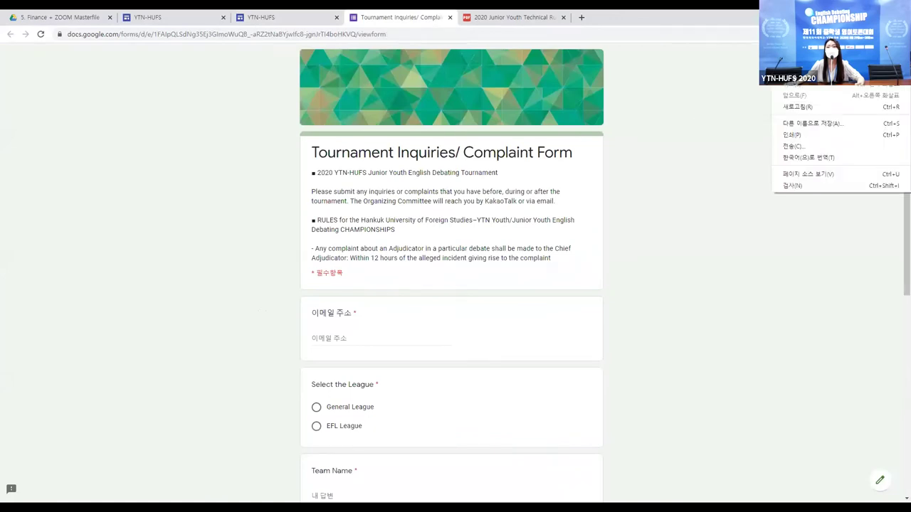
key("Escape")
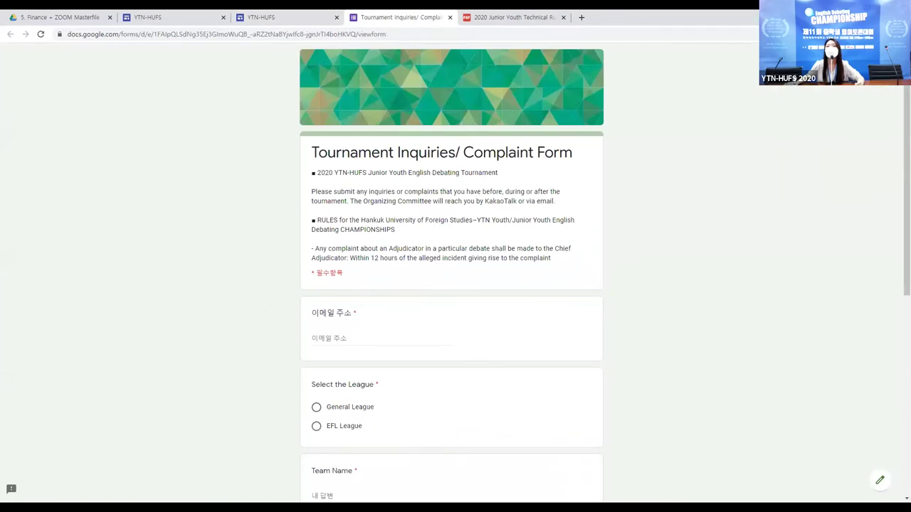
left_click(903, 34)
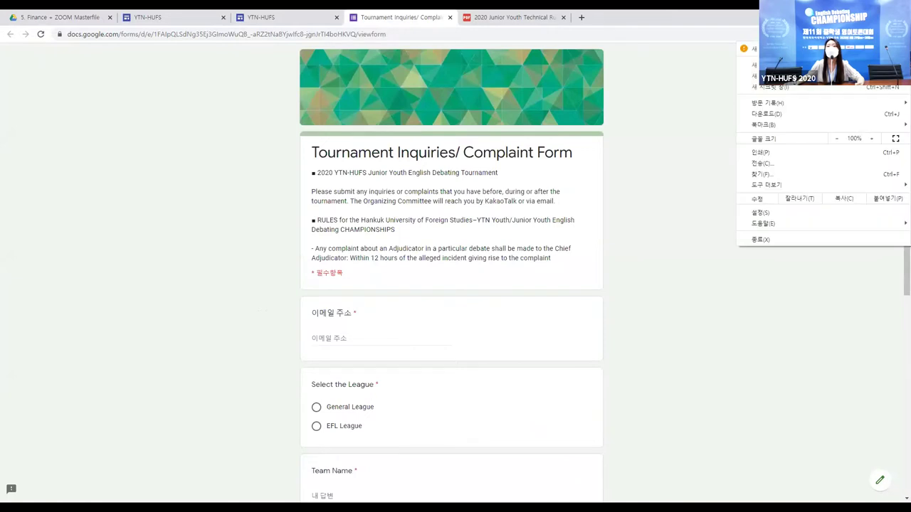
left_click(875, 139)
left_click(874, 139)
left_click(874, 139)
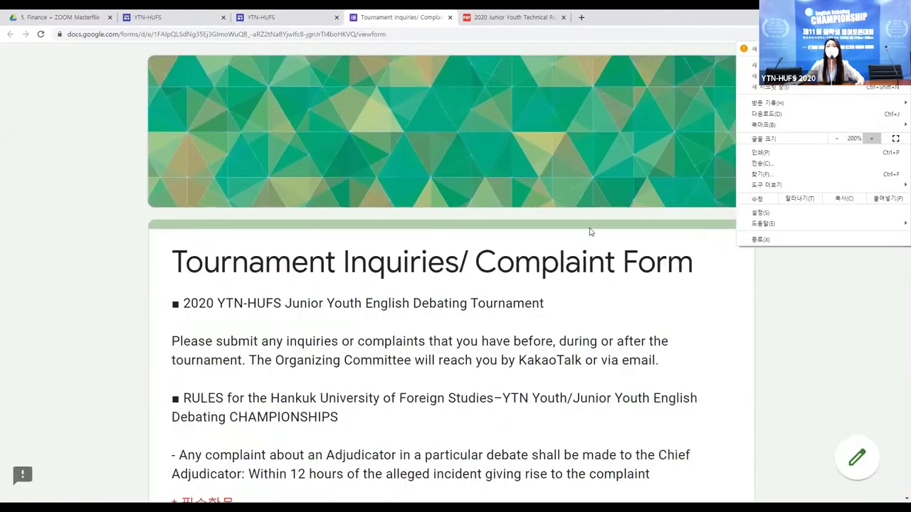
key("Escape")
Step: Fill in the required email address field of the complaint form with a sample e-mail address
scroll(548, 240, "down", 1)
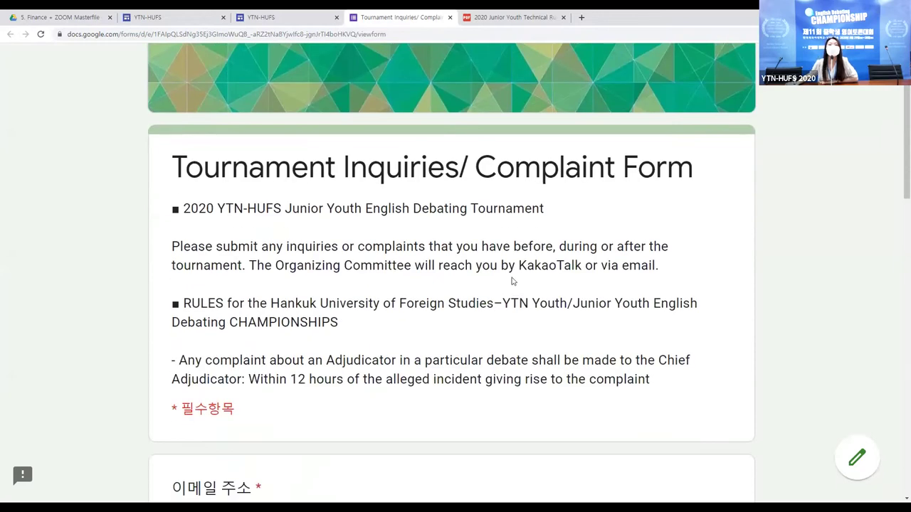
scroll(494, 295, "down", 1)
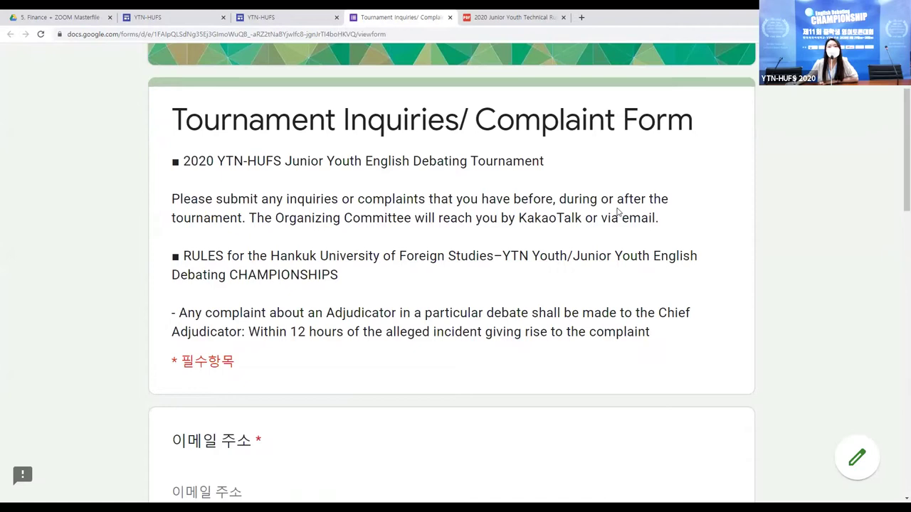
scroll(514, 259, "down", 3)
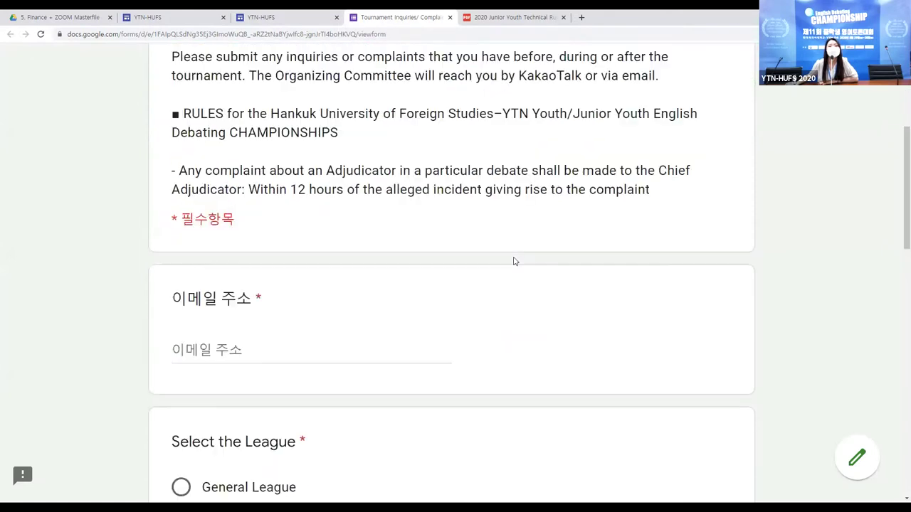
scroll(456, 250, "down", 2)
left_click(323, 165)
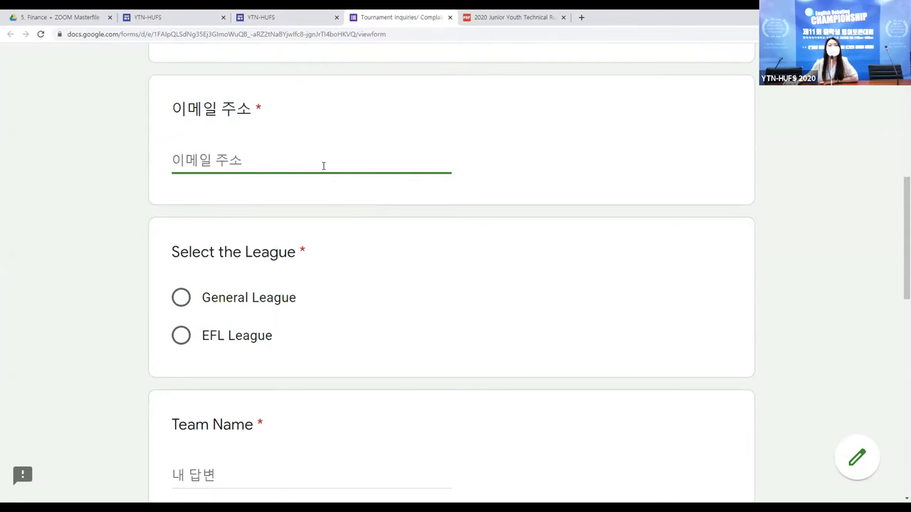
type("ab")
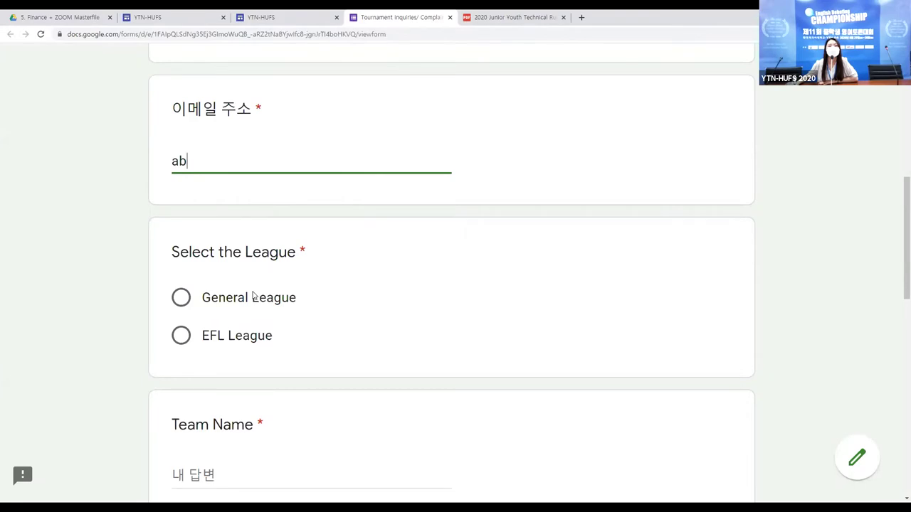
type("c@gmail.")
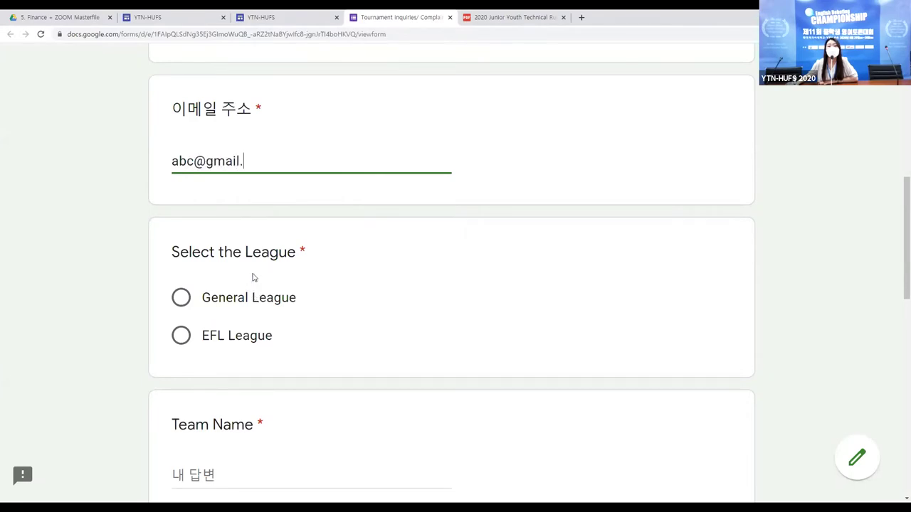
type("com")
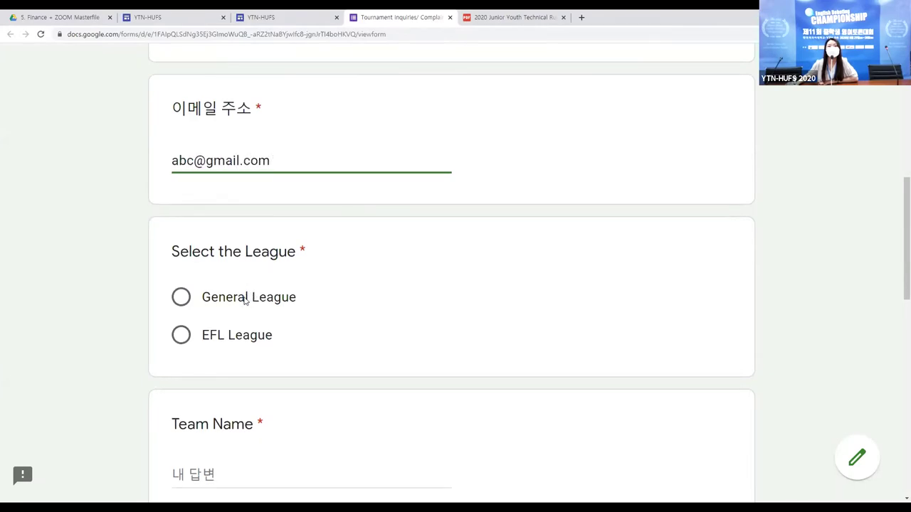
Step: Choose General League as the league and enter Shooting Star as the team name
scroll(234, 252, "down", 1)
scroll(225, 240, "down", 1)
left_click(198, 157)
scroll(220, 211, "down", 2)
left_click(211, 189)
type("Shotting")
key("BackSpace")
key("BackSpace")
key("BackSpace")
key("BackSpace")
key("BackSpace")
type("oting Star")
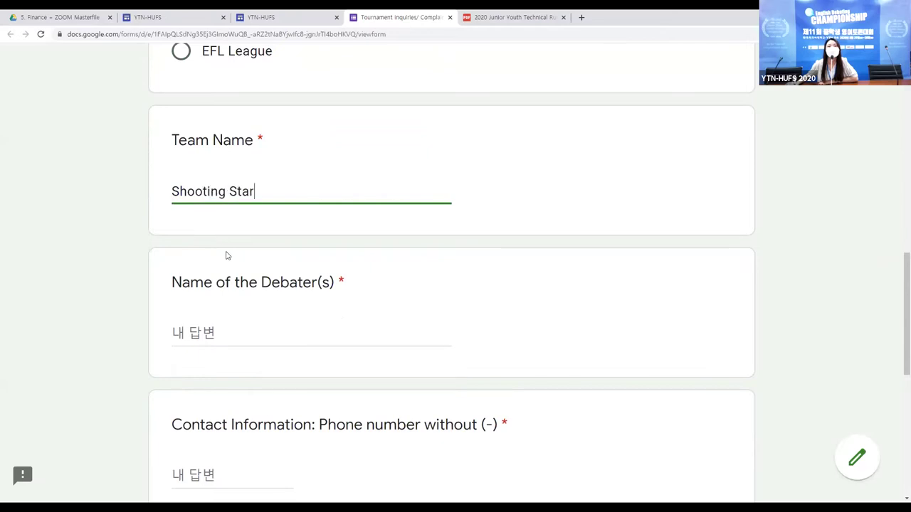
Step: Fill in the debater's name and the contact phone number with sample entries
scroll(227, 256, "down", 1)
scroll(227, 255, "down", 1)
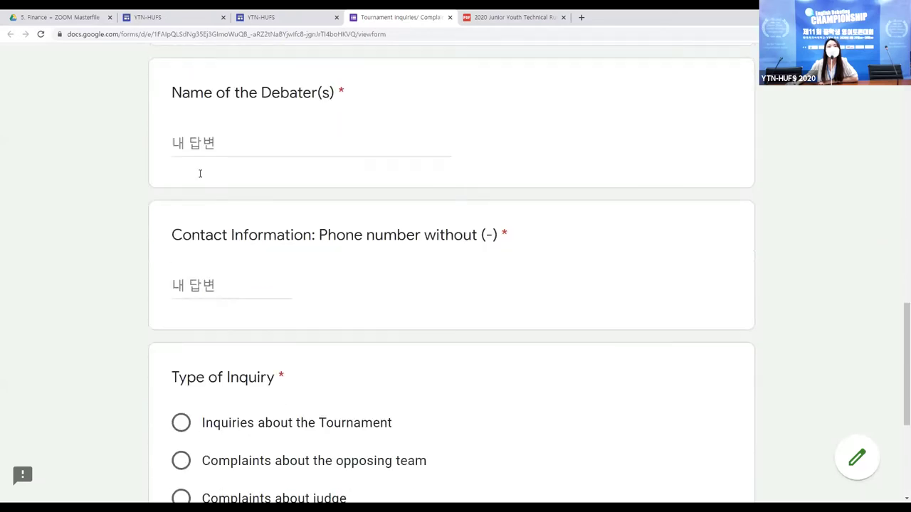
left_click(208, 143)
type("abc")
scroll(276, 264, "down", 2)
left_click(235, 144)
type("12345")
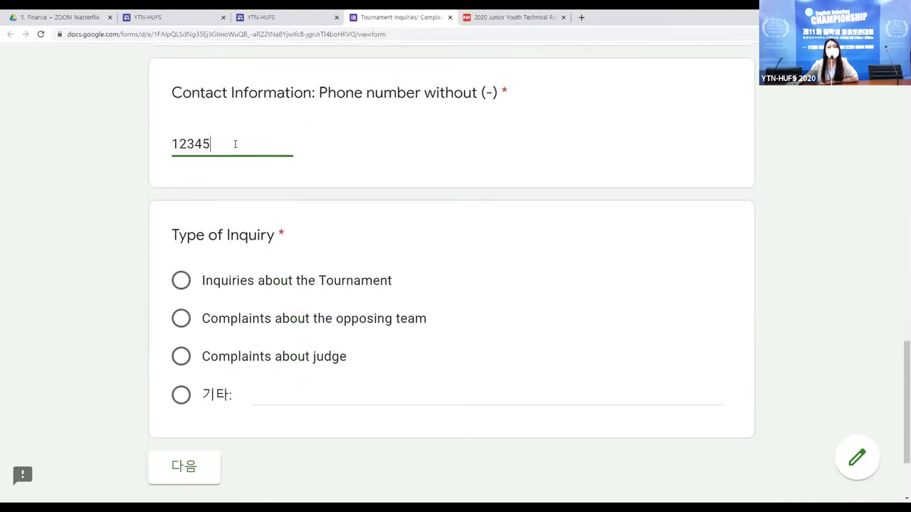
Step: Set the type of inquiry to Complaints about the opposing team and continue to the form's next section
scroll(245, 234, "down", 2)
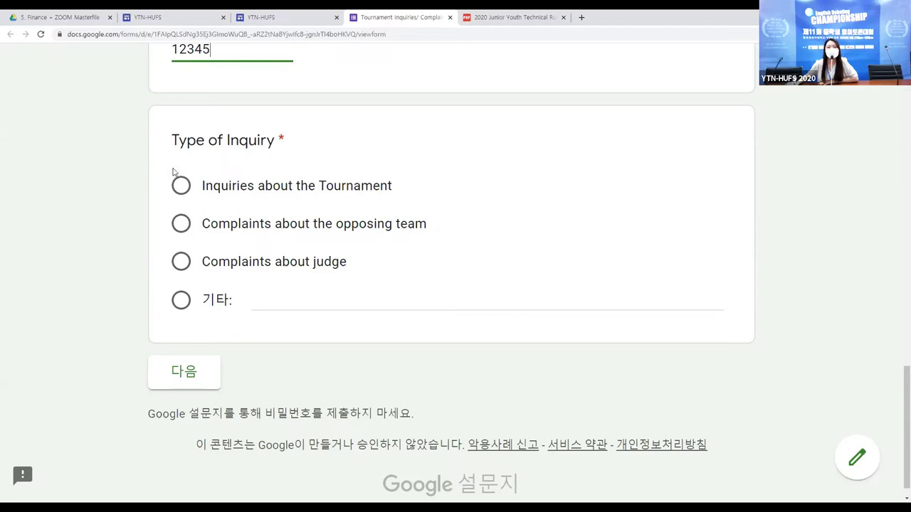
left_click(182, 227)
left_click(178, 387)
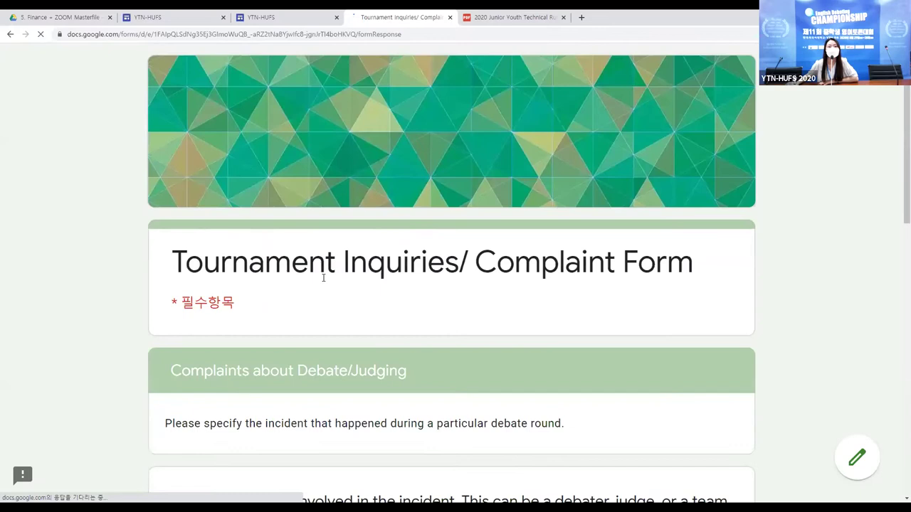
Step: Enter xxx for the individuals/teams involved and xxx for the Incident description
scroll(325, 274, "down", 2)
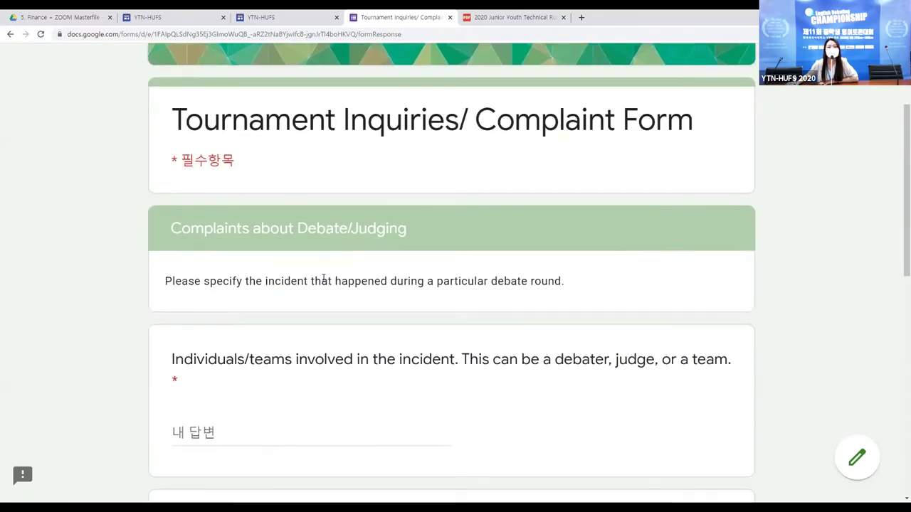
scroll(323, 278, "down", 1)
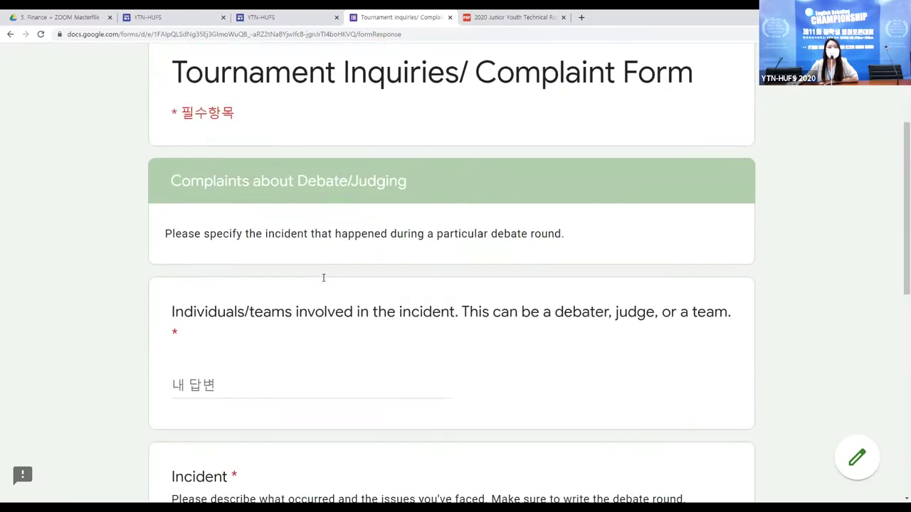
scroll(323, 281, "down", 1)
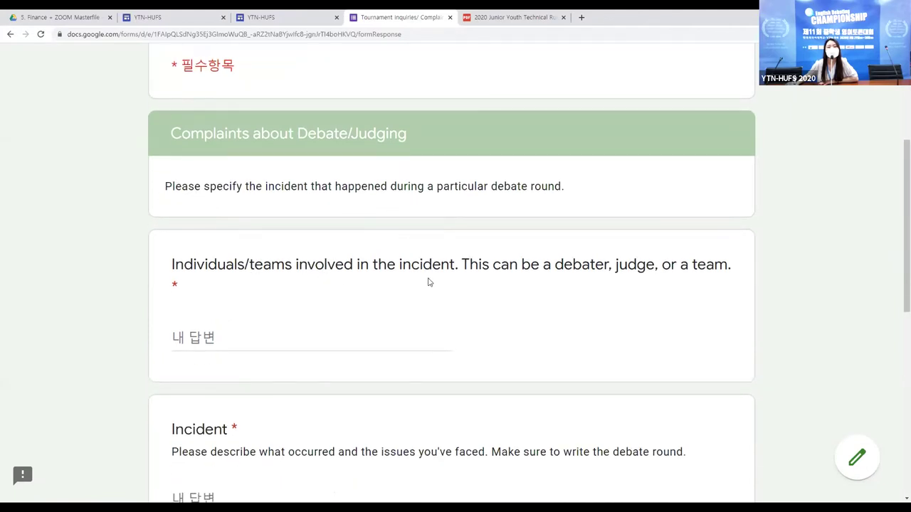
scroll(428, 282, "down", 4)
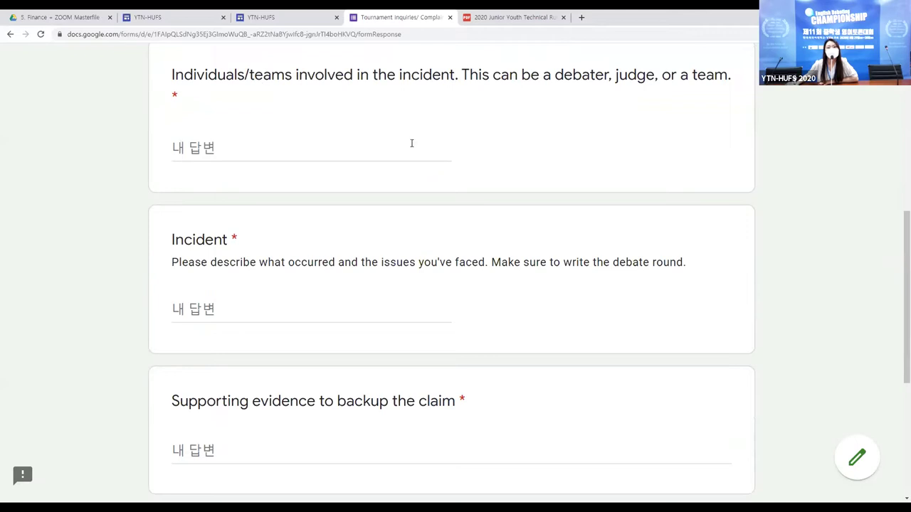
left_click(319, 146)
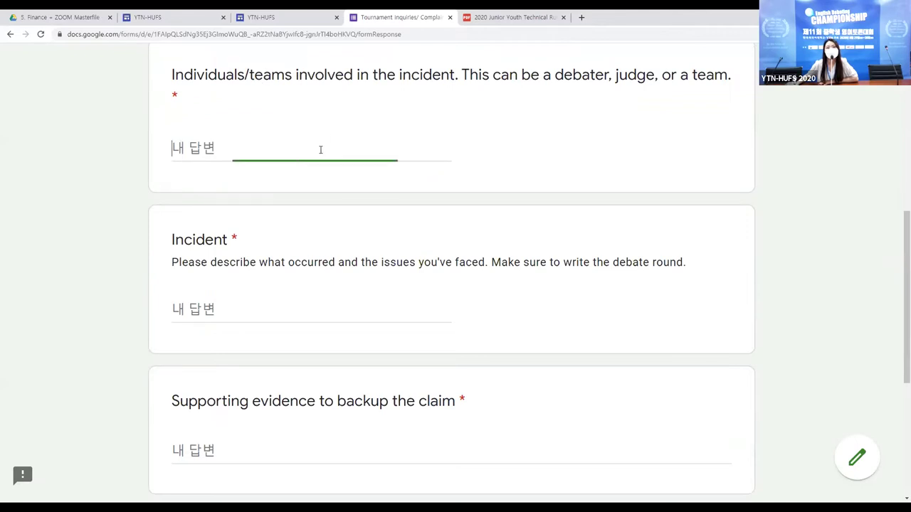
scroll(328, 153, "down", 1)
type("xxx")
scroll(318, 179, "down", 2)
left_click(291, 166)
type("xxx")
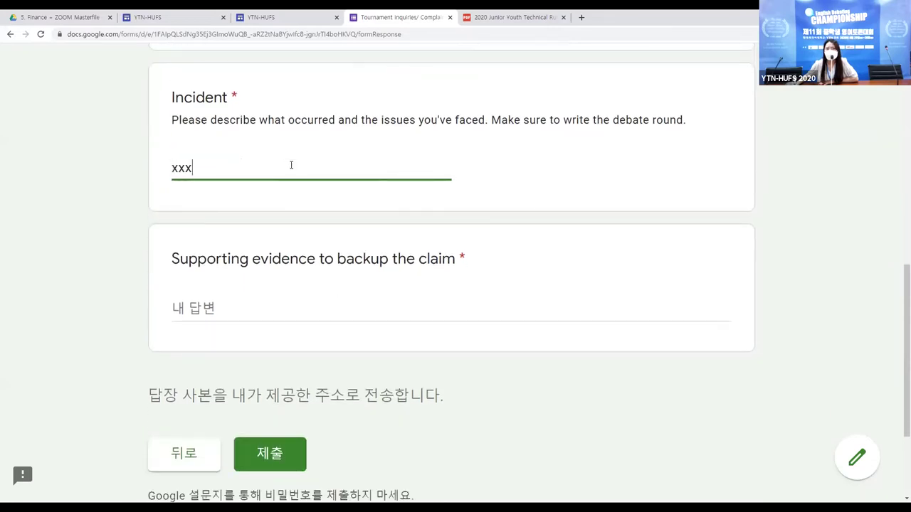
Step: Enter xxx as the supporting evidence for the claim and submit the complaint form
scroll(288, 168, "down", 2)
scroll(244, 170, "up", 1)
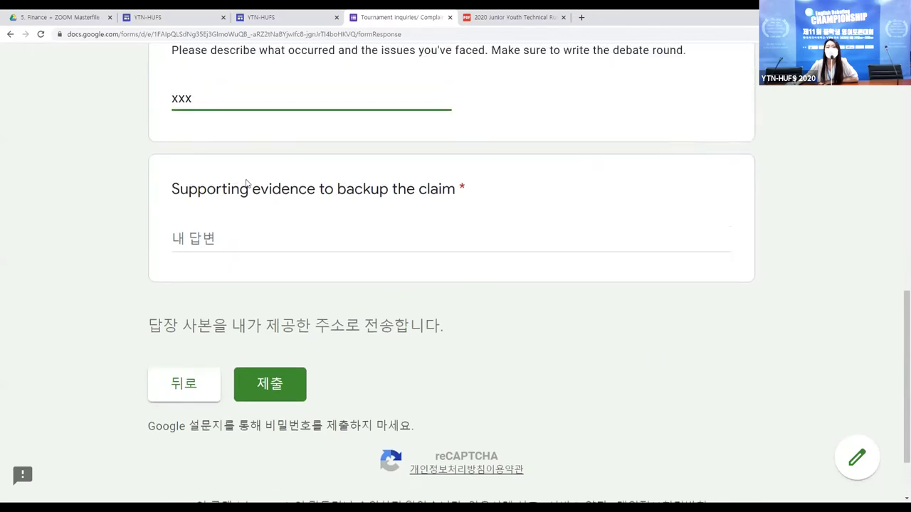
scroll(246, 183, "up", 1)
left_click(228, 268)
type("xxx")
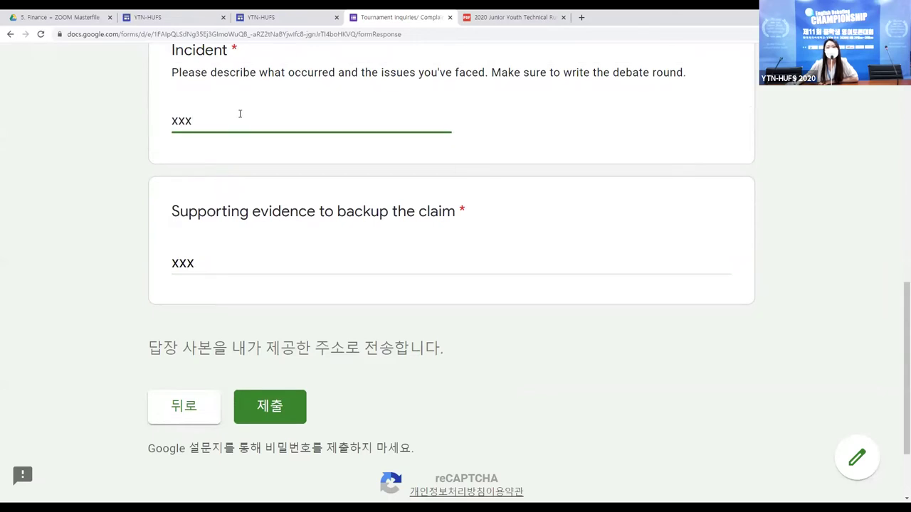
left_click(259, 264)
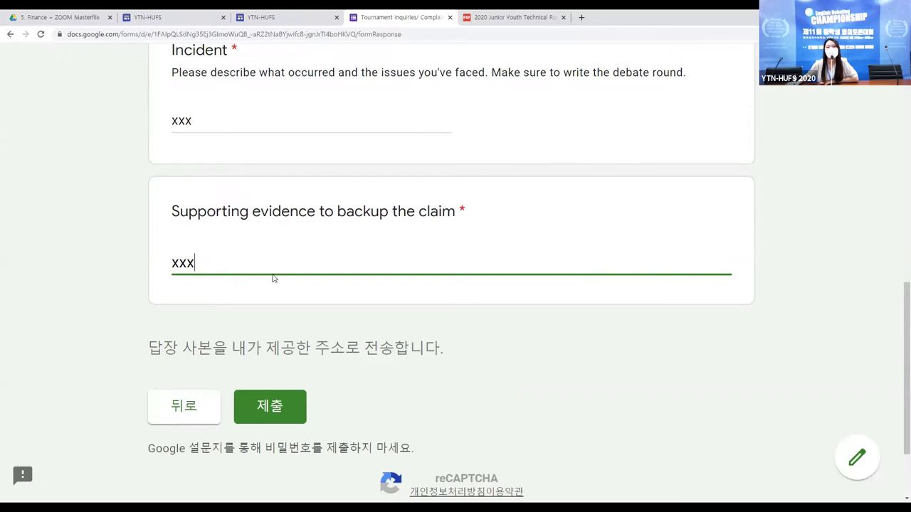
scroll(260, 264, "down", 2)
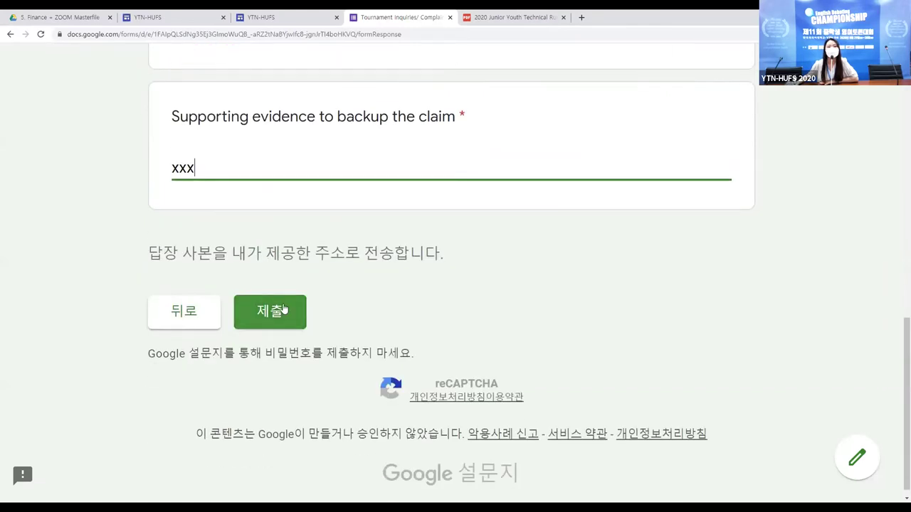
left_click(284, 309)
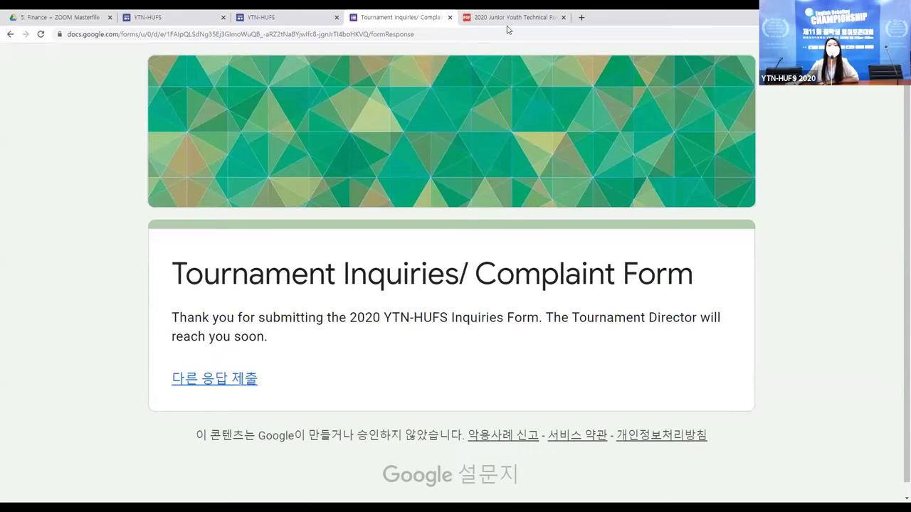
Step: Switch to the presentation slideshow and advance to the slide explaining the rules for raising inquiries and complaints
key("alt+Tab")
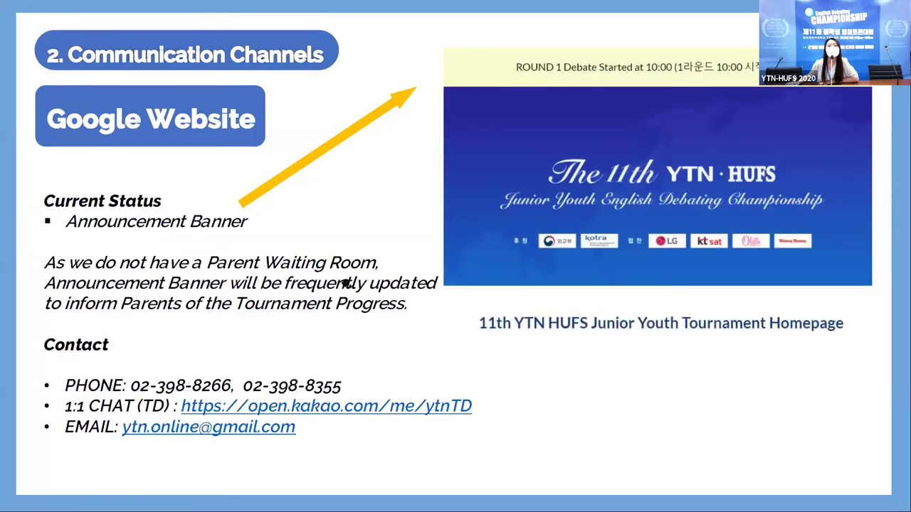
left_click(347, 283)
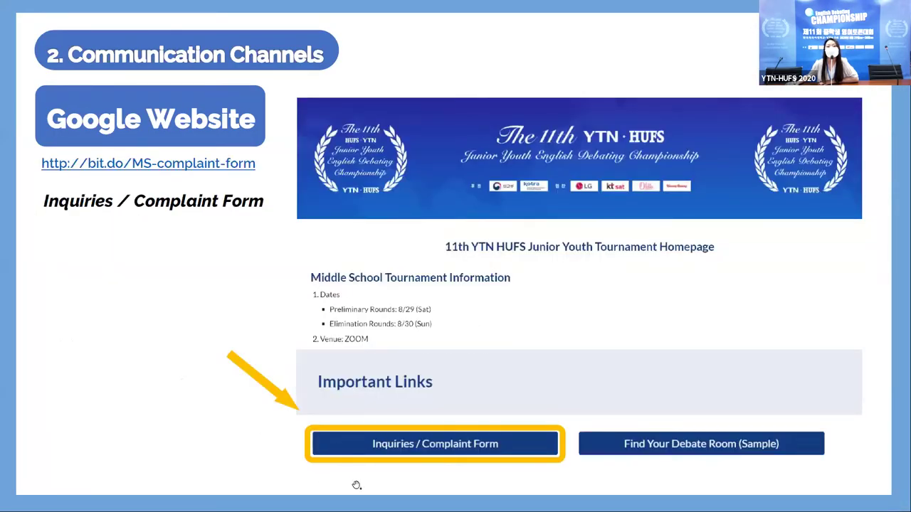
left_click(265, 313)
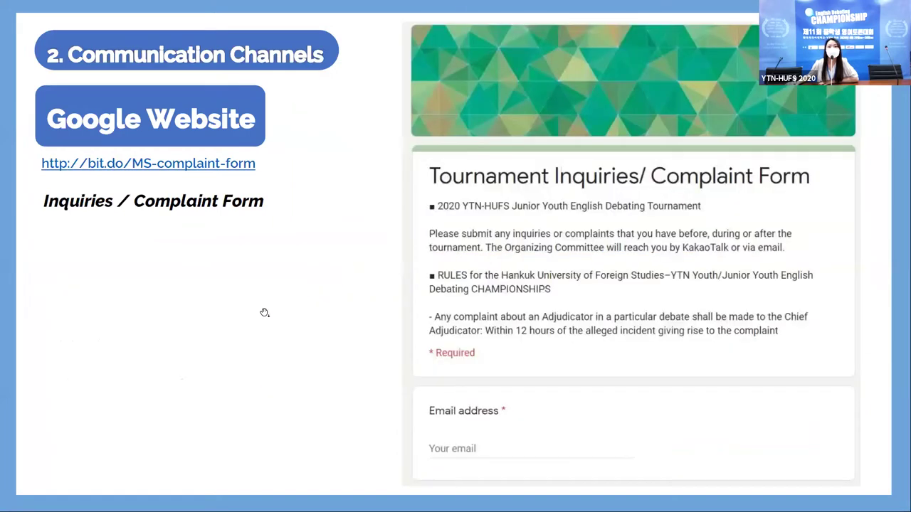
left_click(458, 282)
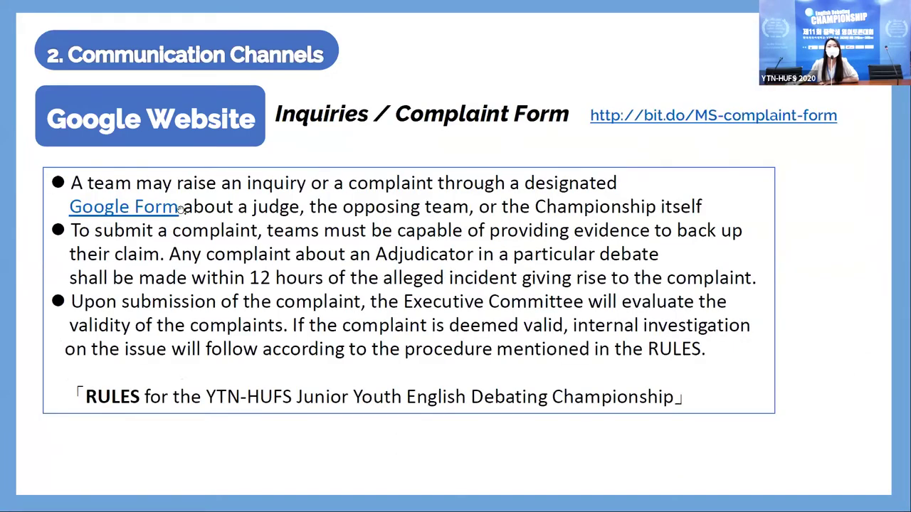